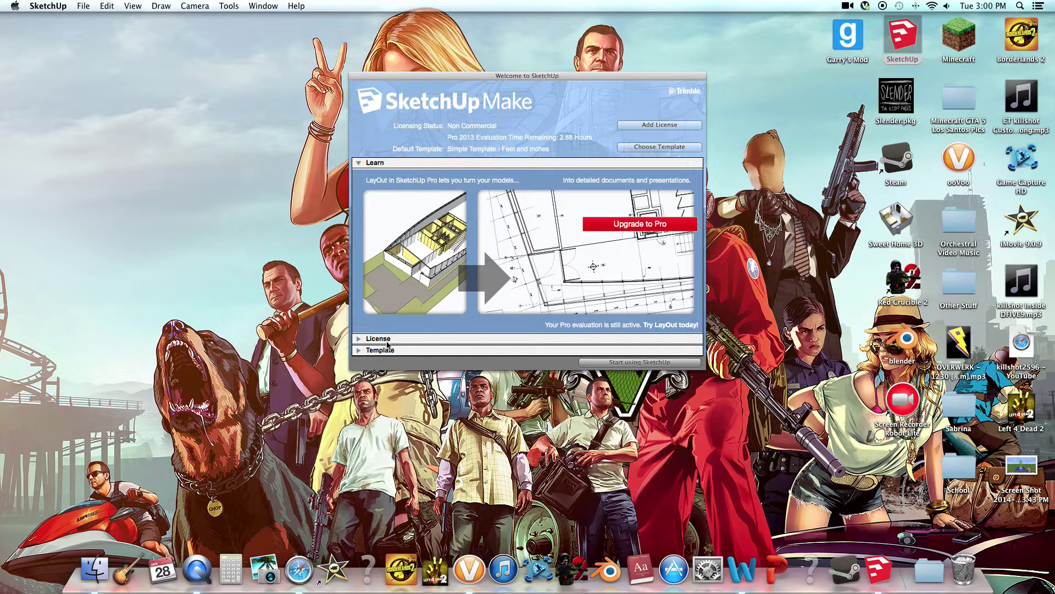
Step: Start a new model using the Simple Template - Feet and Inches from the Welcome dialog
left_click(363, 352)
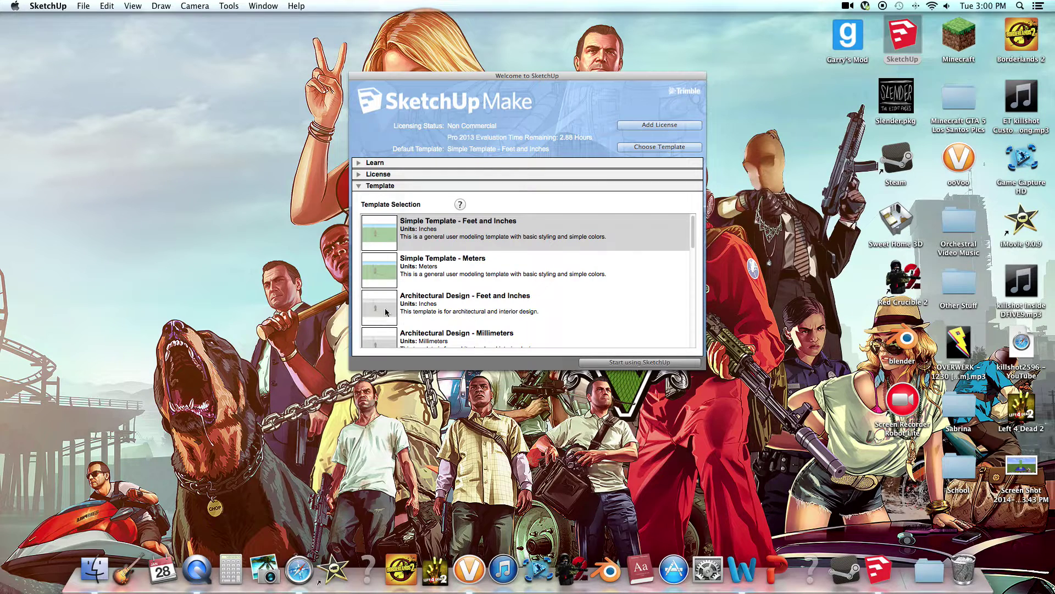
left_click(636, 363)
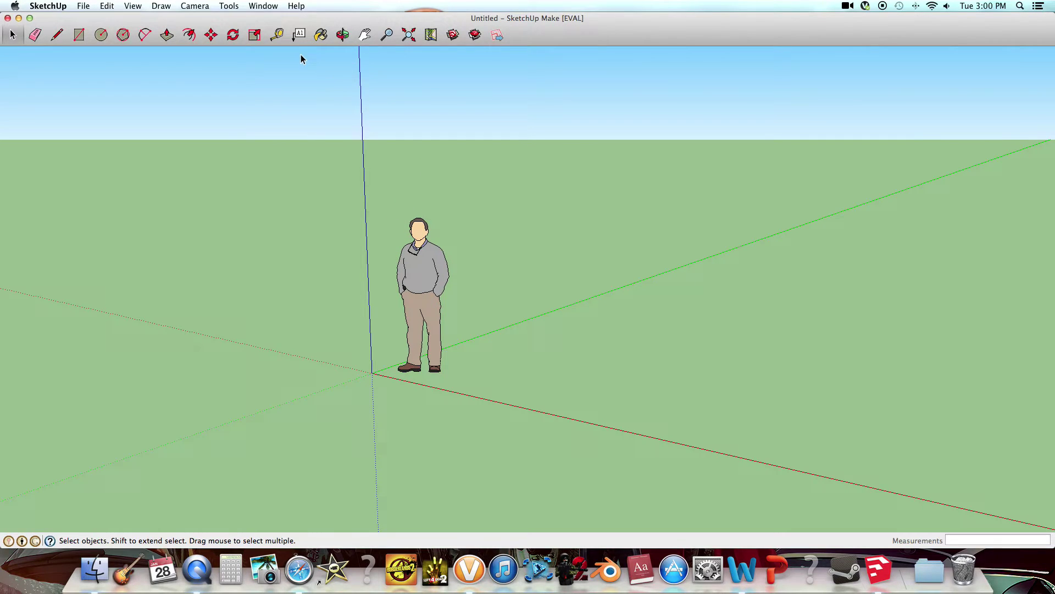
left_click(36, 36)
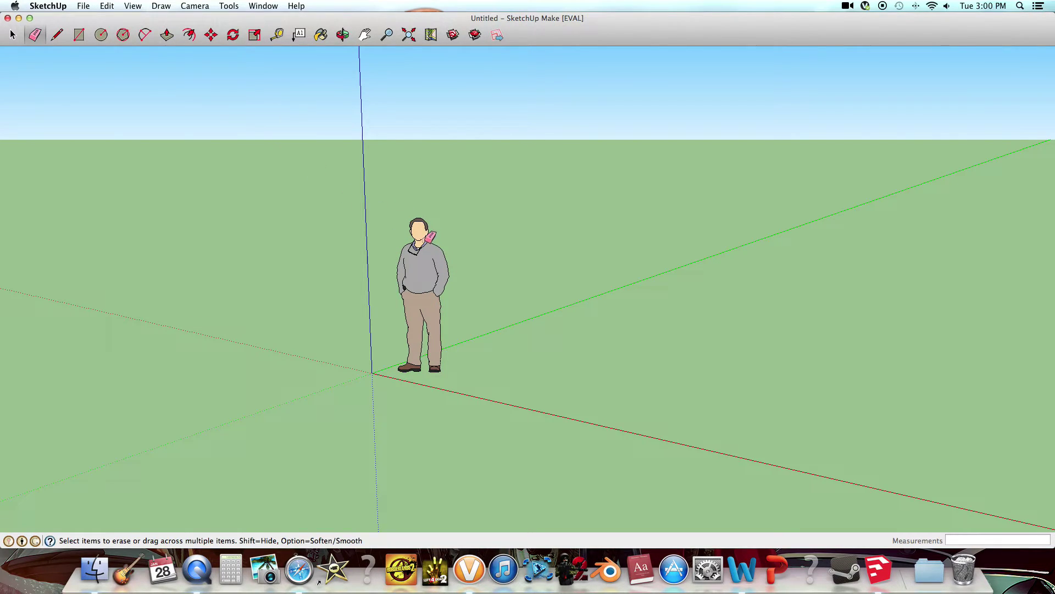
Step: Erase the default standing person figure from the ground
mouse_move(508, 250)
middle_mouse_down()
mouse_move(471, 283)
mouse_move(283, 301)
mouse_move(222, 205)
mouse_move(279, 181)
mouse_move(297, 158)
mouse_move(231, 160)
mouse_move(241, 332)
middle_mouse_up()
key("e")
mouse_move(521, 170)
middle_mouse_down()
mouse_move(563, 198)
mouse_move(688, 191)
mouse_move(339, 149)
mouse_move(216, 146)
mouse_move(557, 111)
mouse_move(578, 139)
middle_mouse_up()
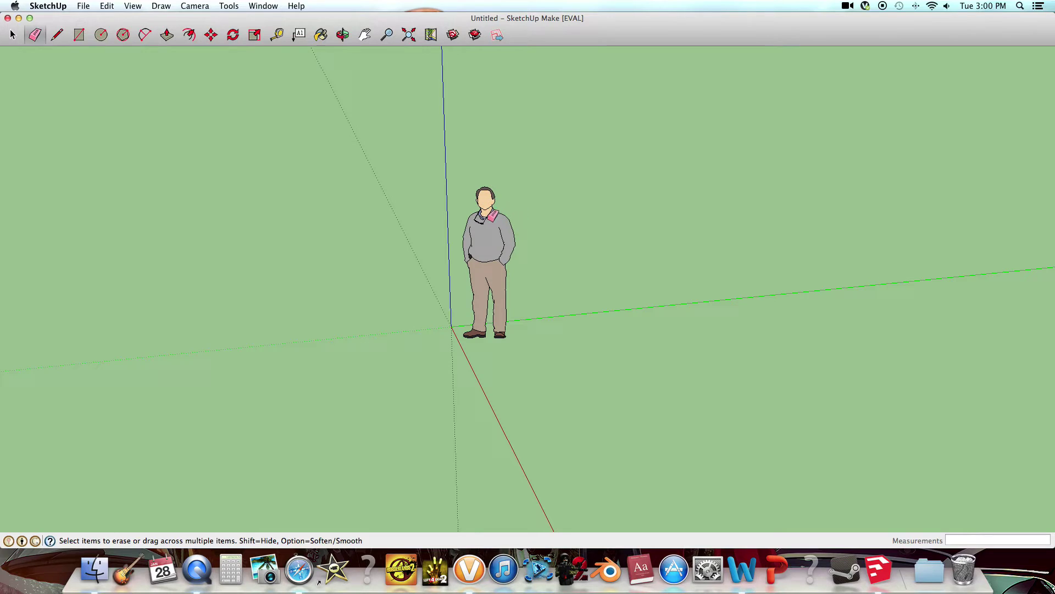
left_click(492, 215)
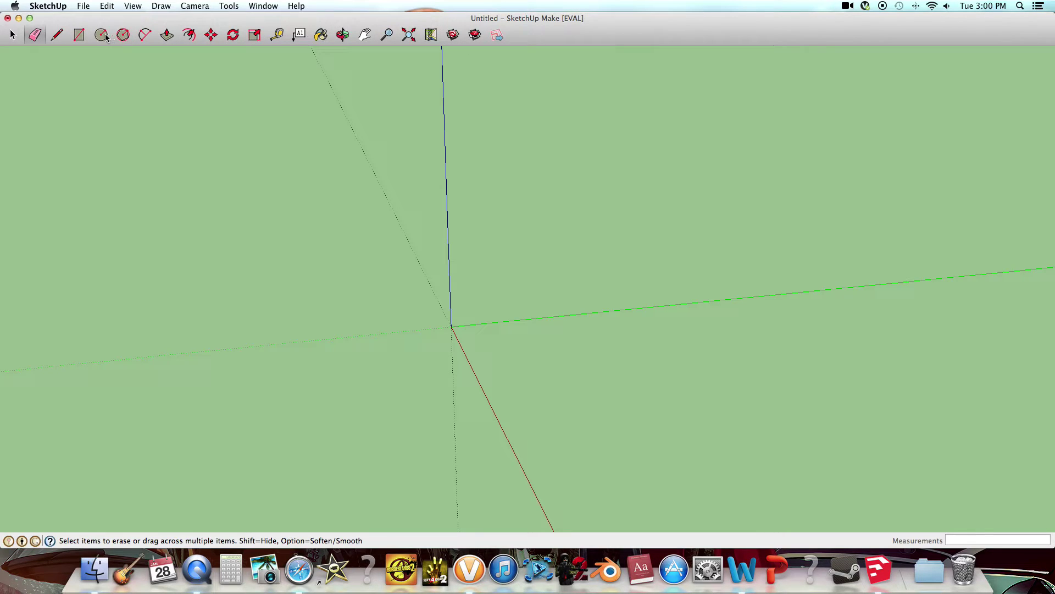
left_click(79, 35)
Step: Draw a rectangle on the ground and pull it up into a low box
middle_click_drag(633, 247, 528, 234)
left_click(327, 262)
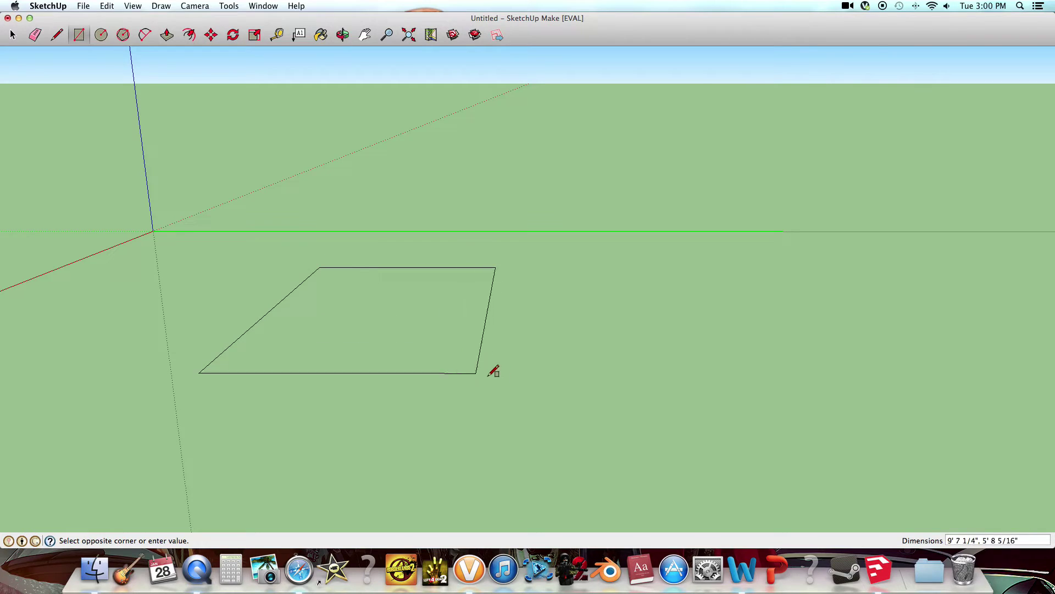
left_click(508, 382)
left_click(167, 35)
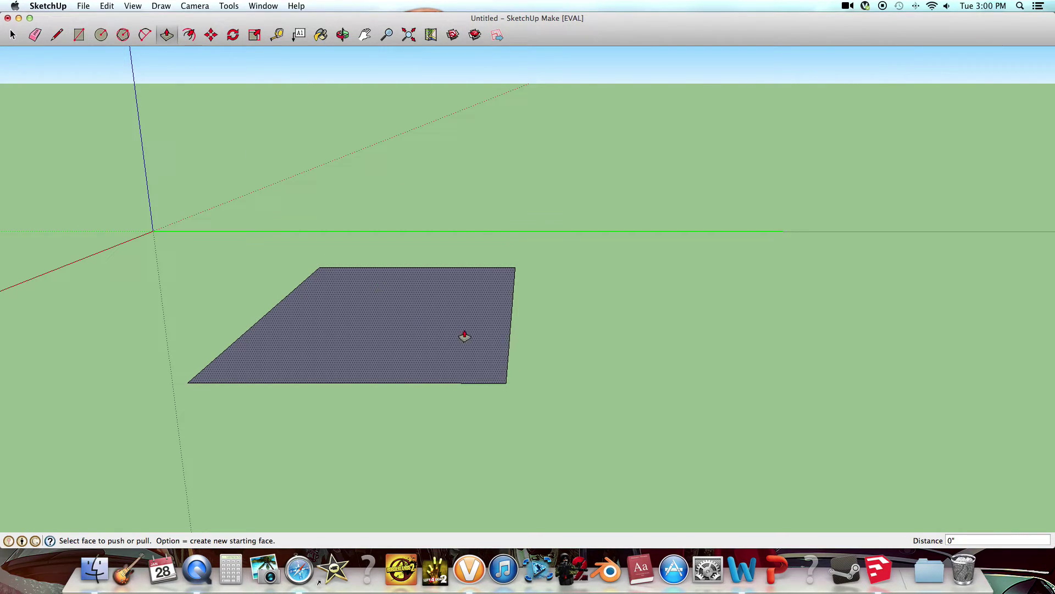
left_click_drag(469, 369, 460, 290)
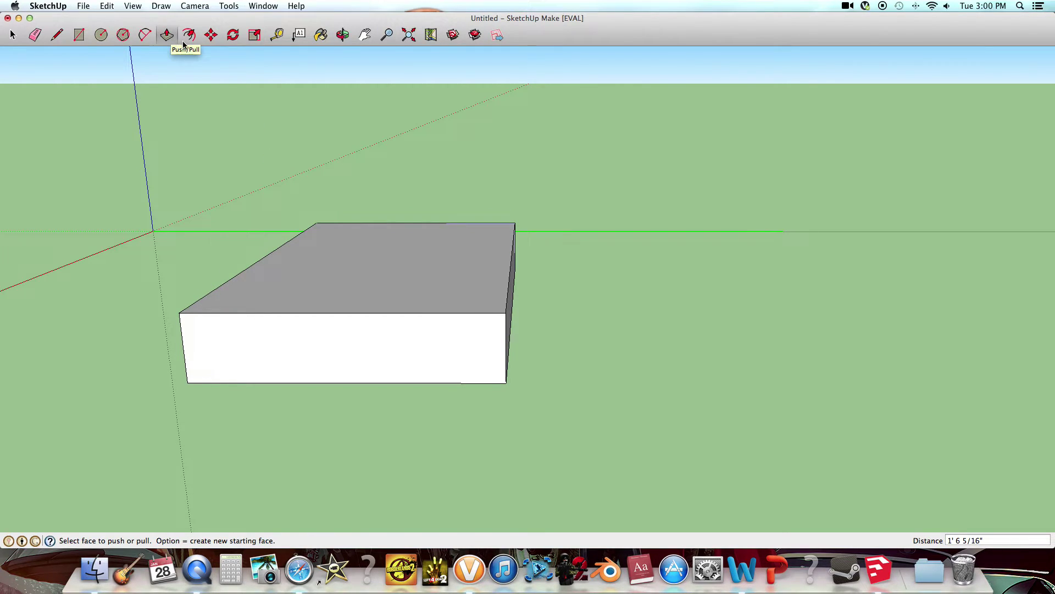
Step: Raise the box top to 3' 5 1/16" and push the front and right faces to reshape it
left_click_drag(405, 306, 414, 128)
middle_click_drag(575, 291, 354, 279)
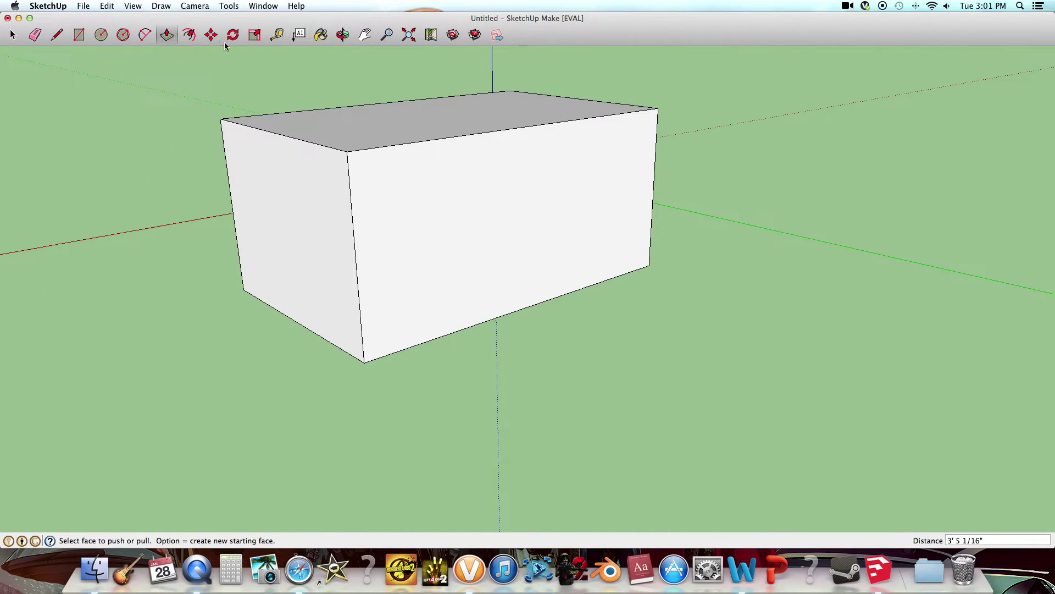
left_click_drag(405, 217, 443, 183)
middle_click_drag(443, 183, 591, 215)
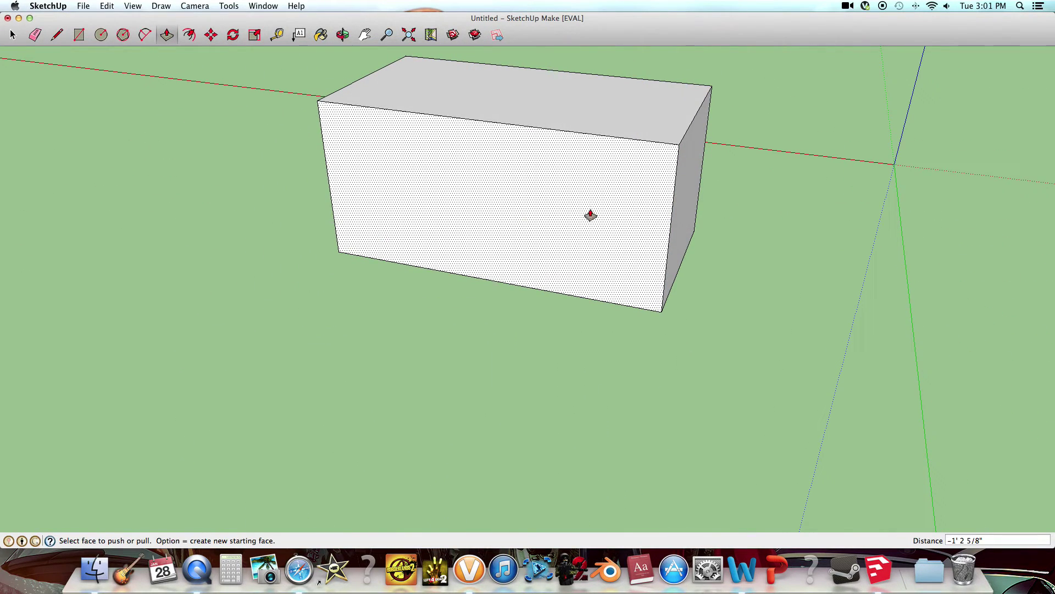
left_click_drag(686, 184, 626, 170)
middle_click_drag(626, 170, 963, 245)
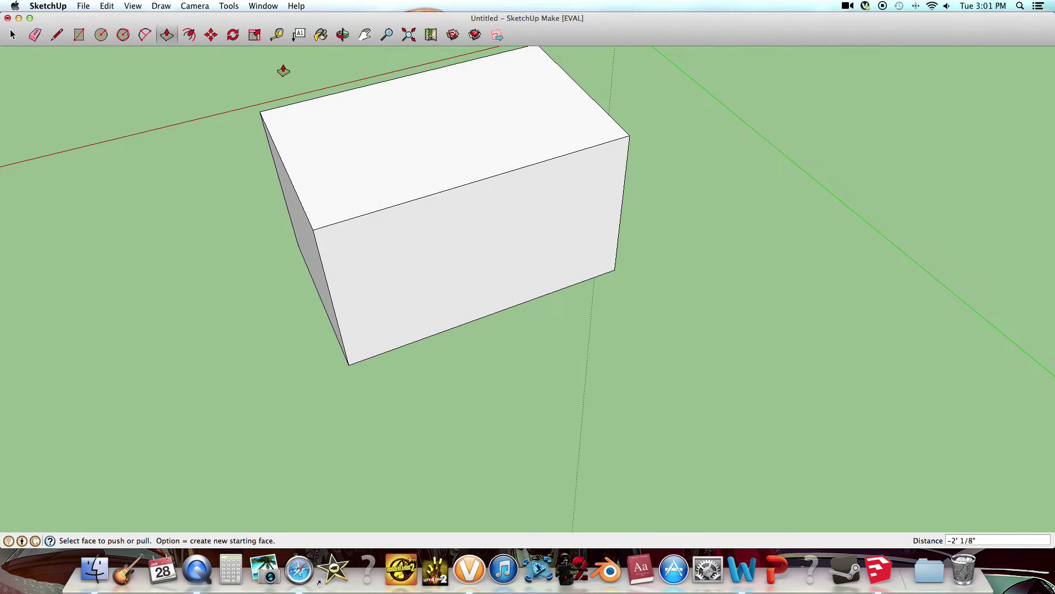
Step: Select the entire box and move it to a new spot on the ground
left_click(213, 37)
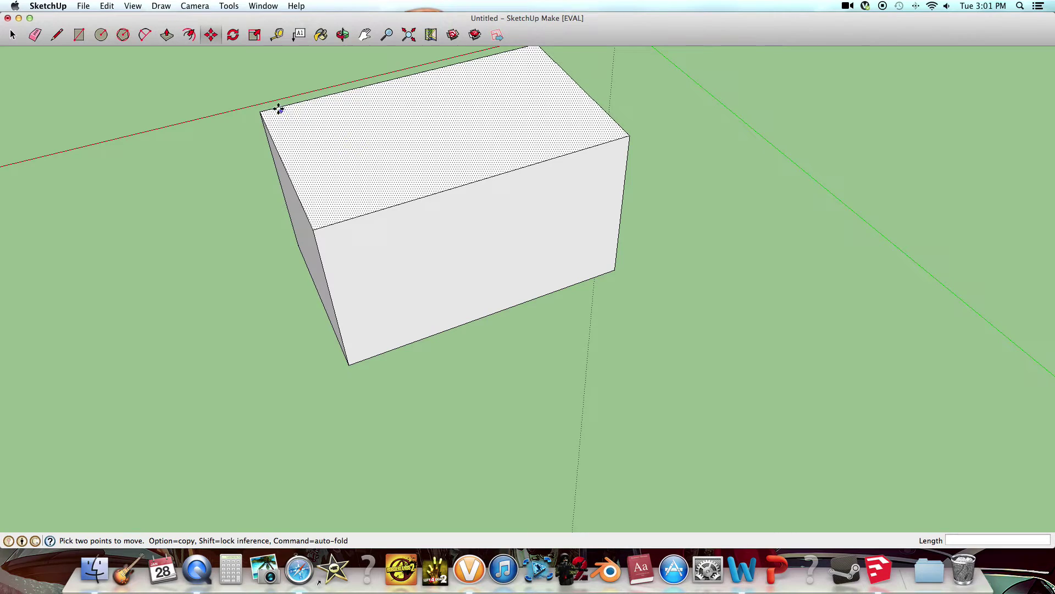
left_click(15, 36)
scroll(145, 160, "down", 3)
left_click_drag(226, 87, 647, 306)
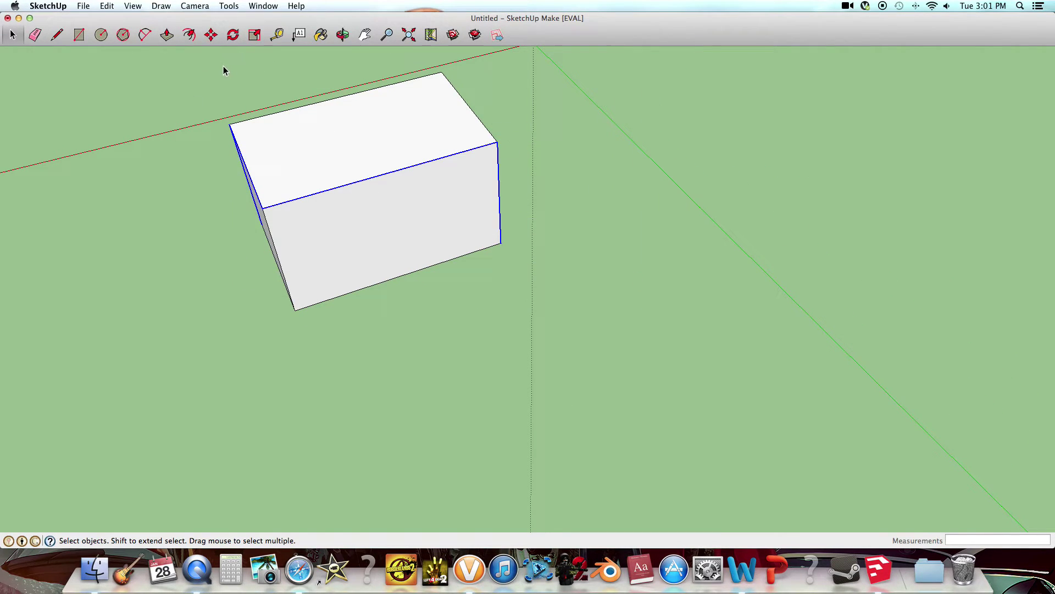
left_click_drag(220, 56, 617, 323)
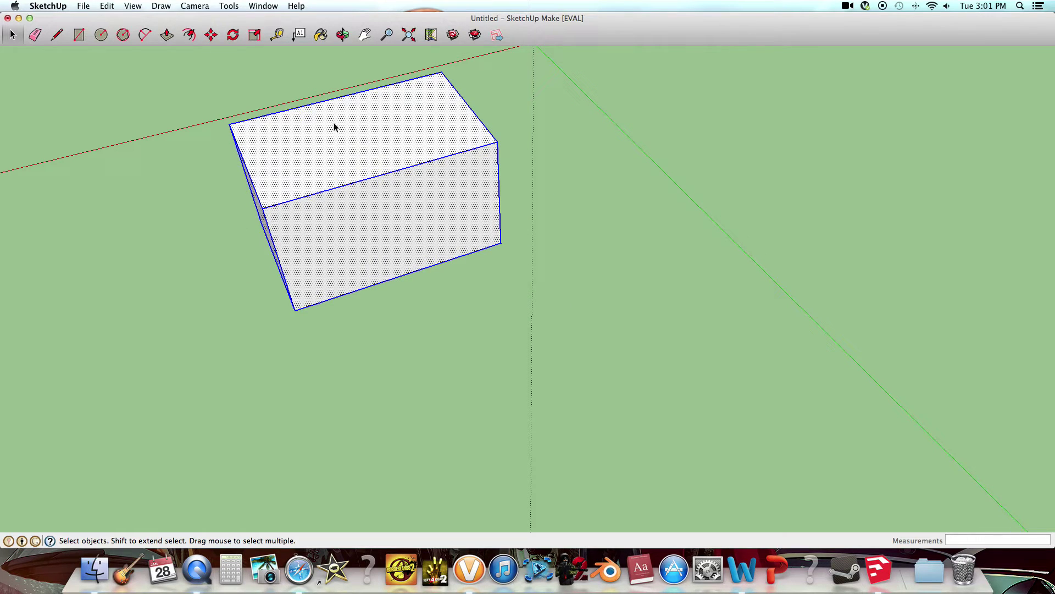
left_click(212, 35)
left_click(358, 152)
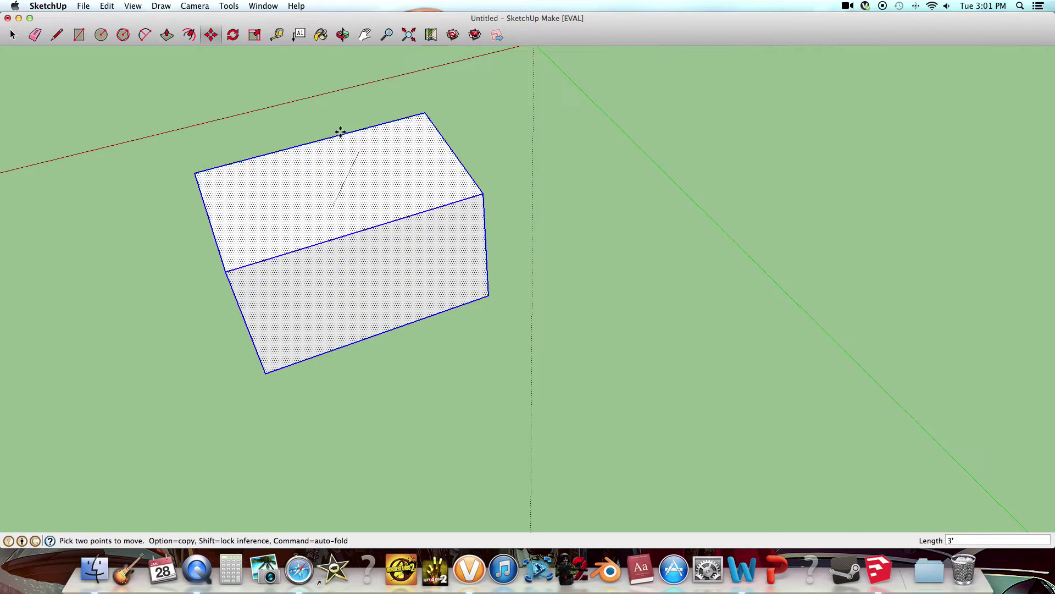
left_click(12, 37)
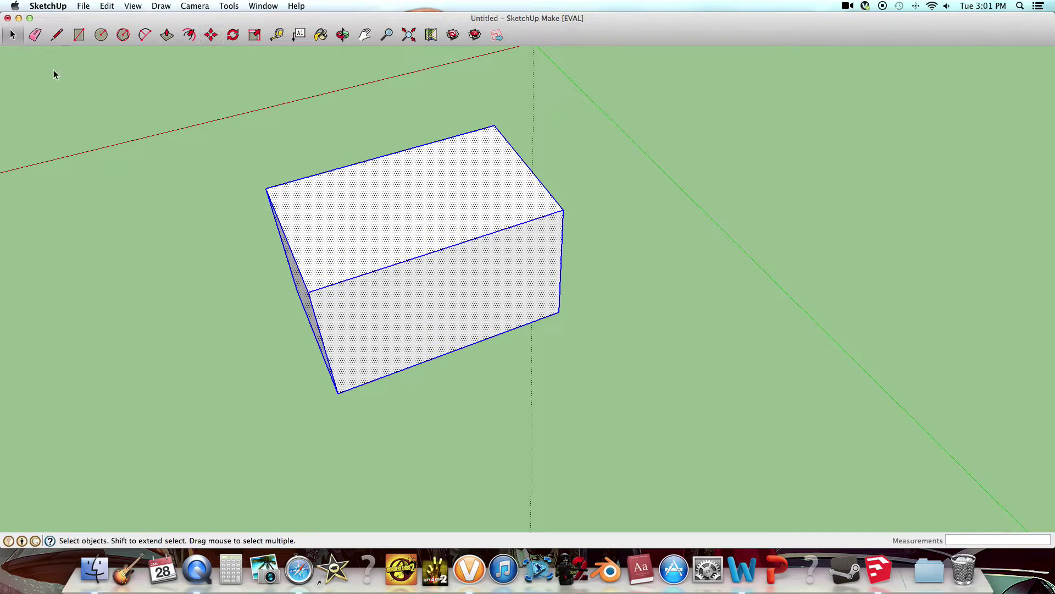
left_click(55, 73)
Step: Start rotating the box about its top face, then cancel the rotation with Esc
left_click(233, 36)
left_click(397, 208)
left_click(402, 218)
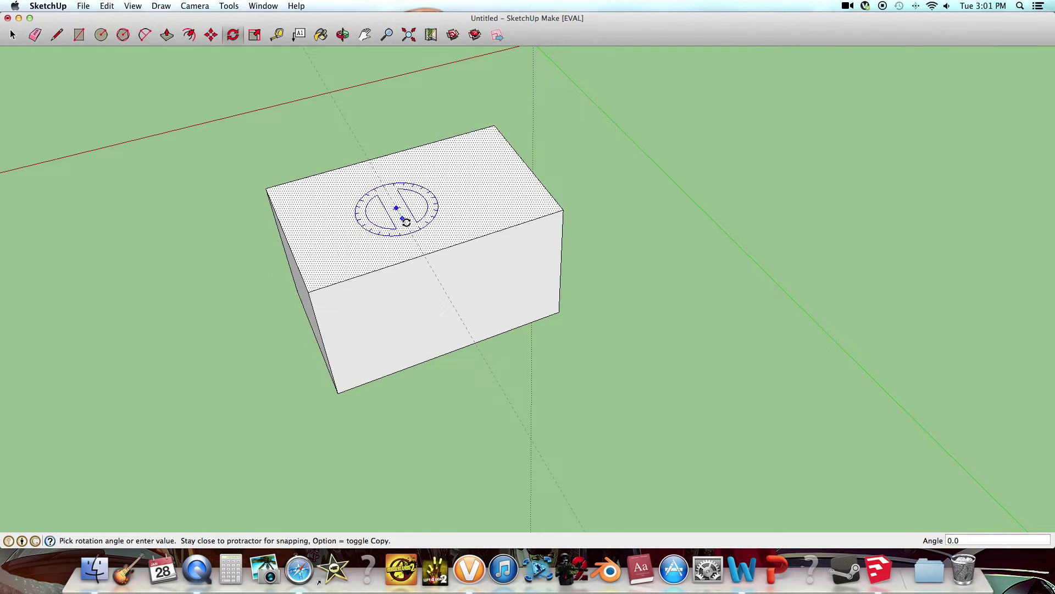
key("Escape")
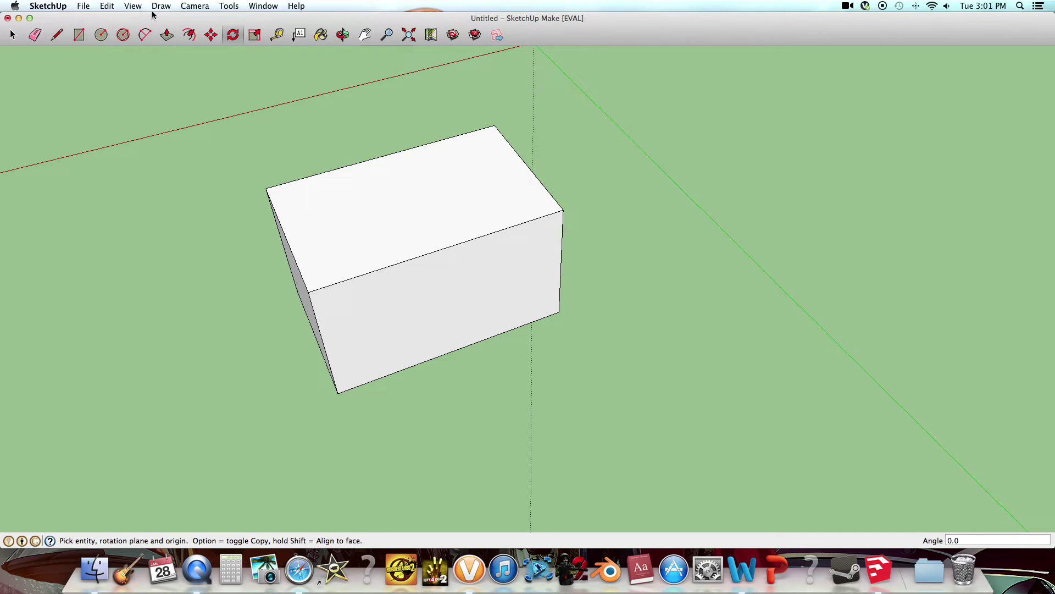
Step: Turn on View > Shadows so the box casts a shadow, then orbit to a low side view
left_click(13, 35)
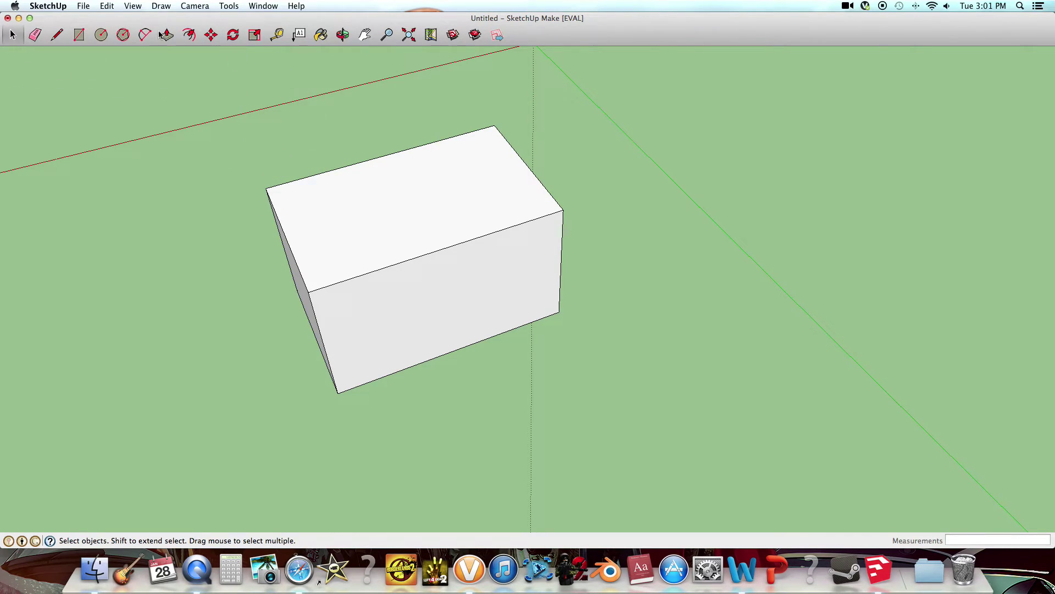
left_click(87, 7)
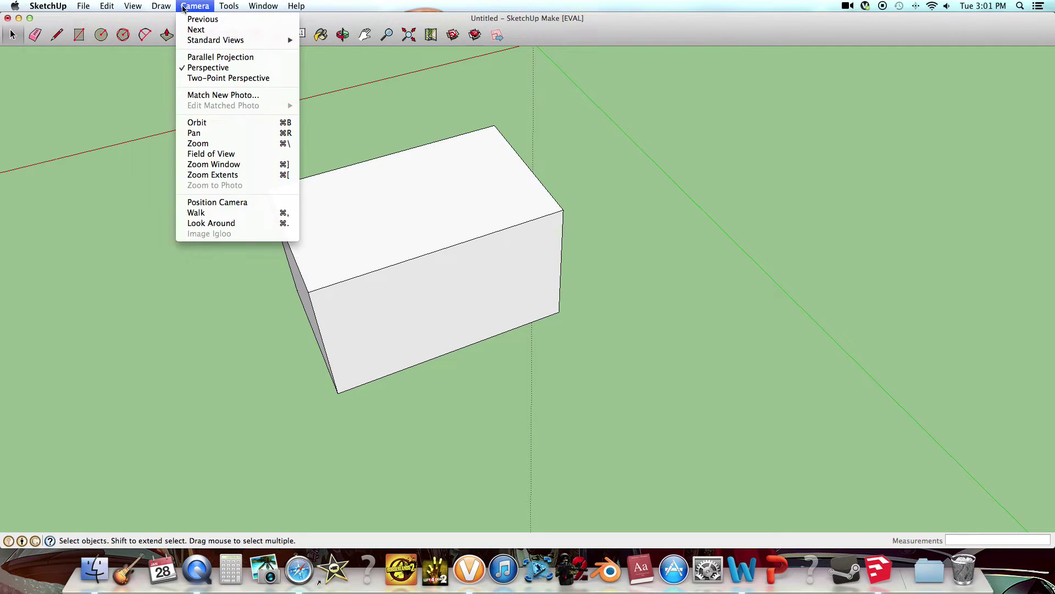
mouse_move(253, 11)
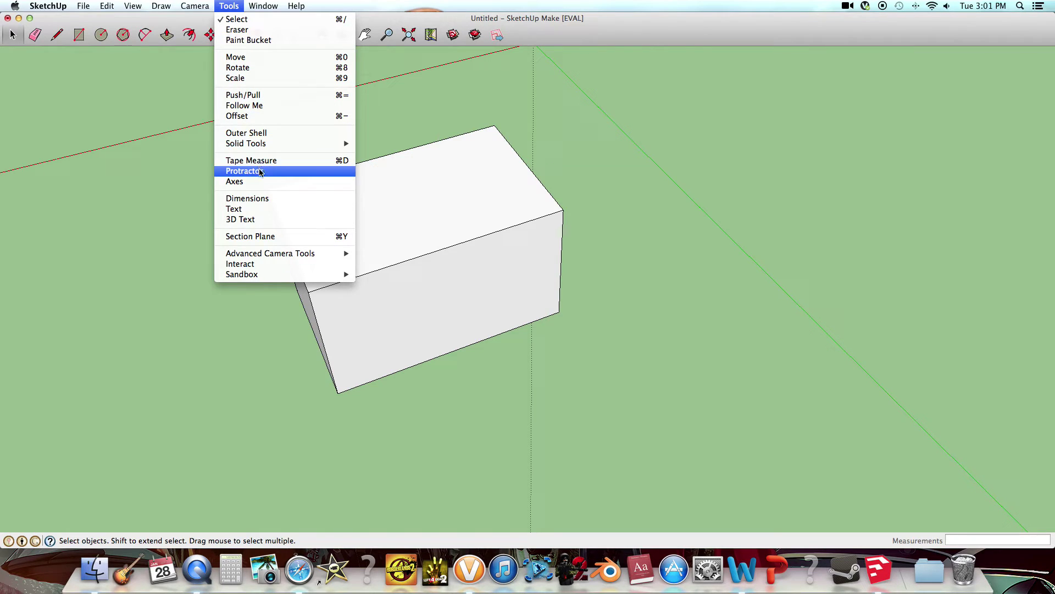
mouse_move(254, 256)
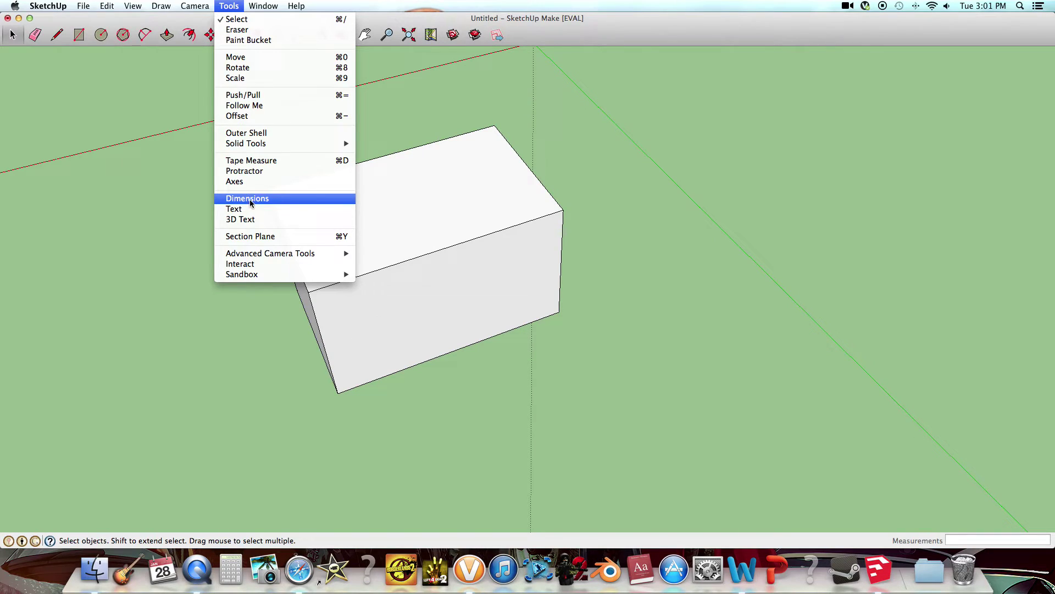
mouse_move(245, 146)
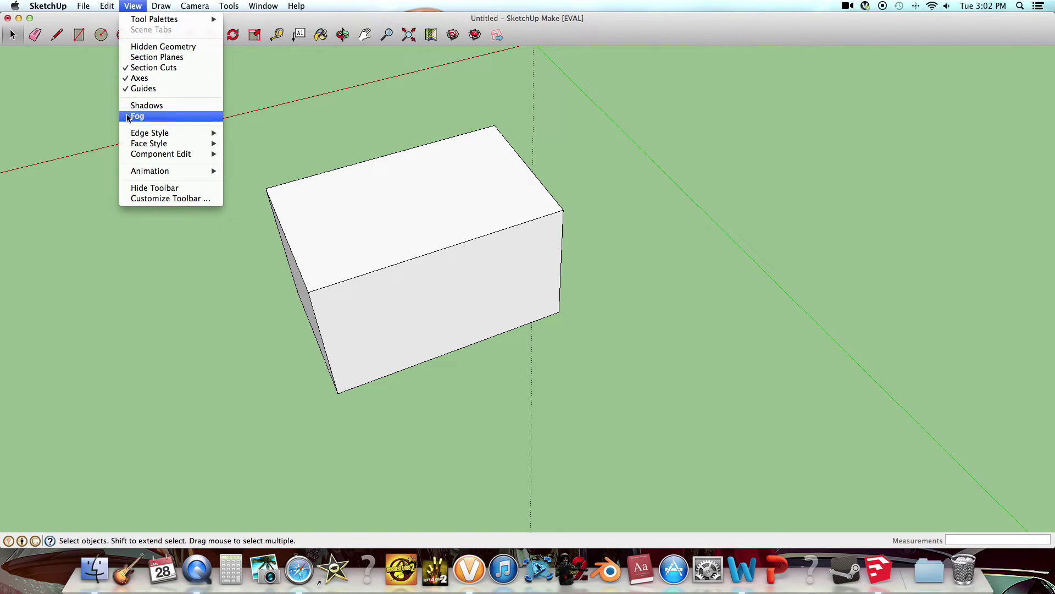
mouse_move(132, 136)
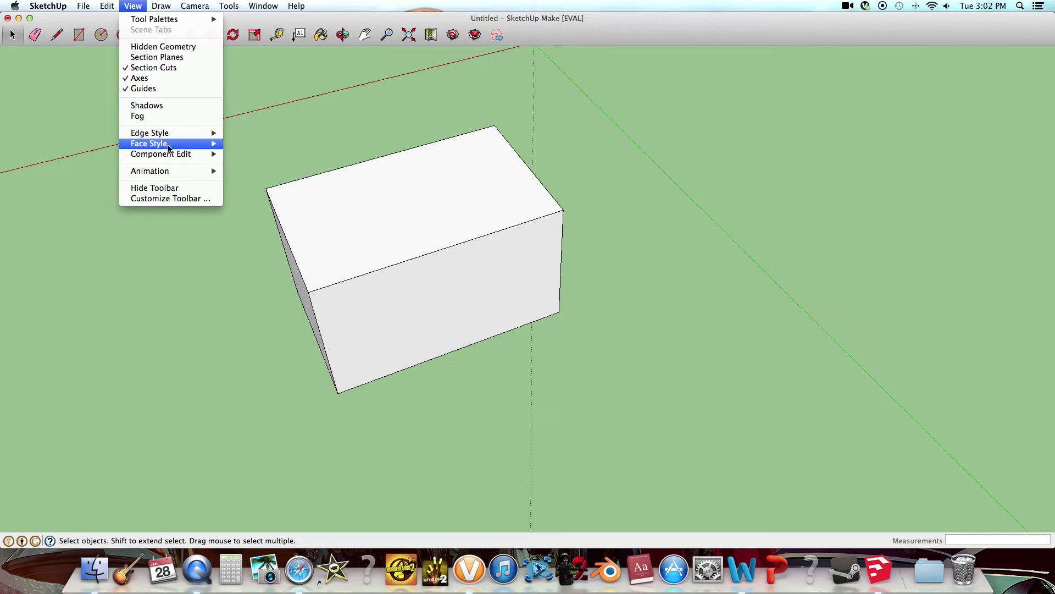
mouse_move(169, 148)
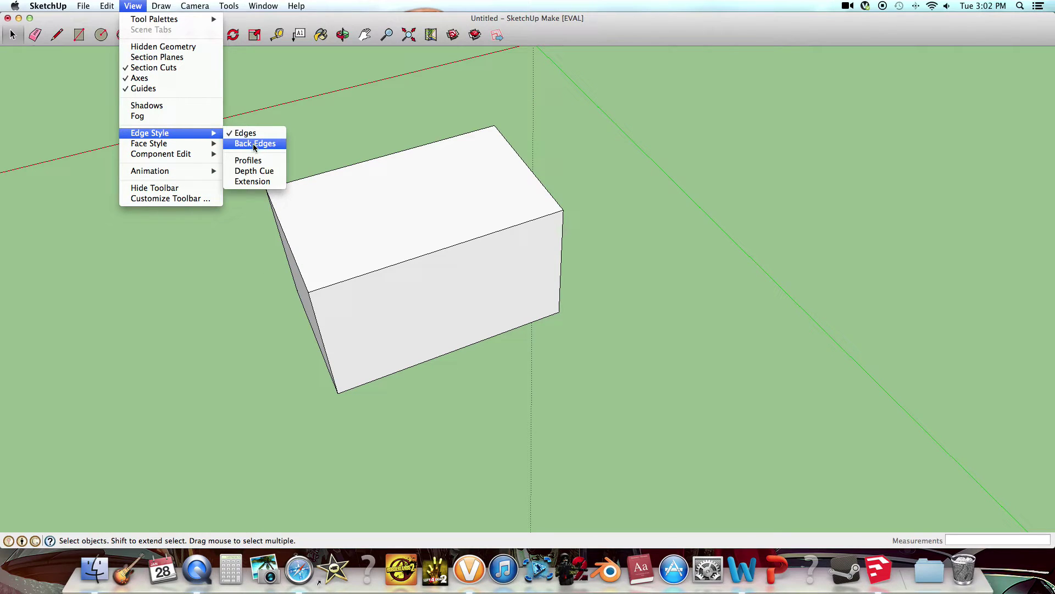
left_click(153, 106)
middle_click_drag(653, 247, 691, 124)
middle_click_drag(628, 274, 424, 332)
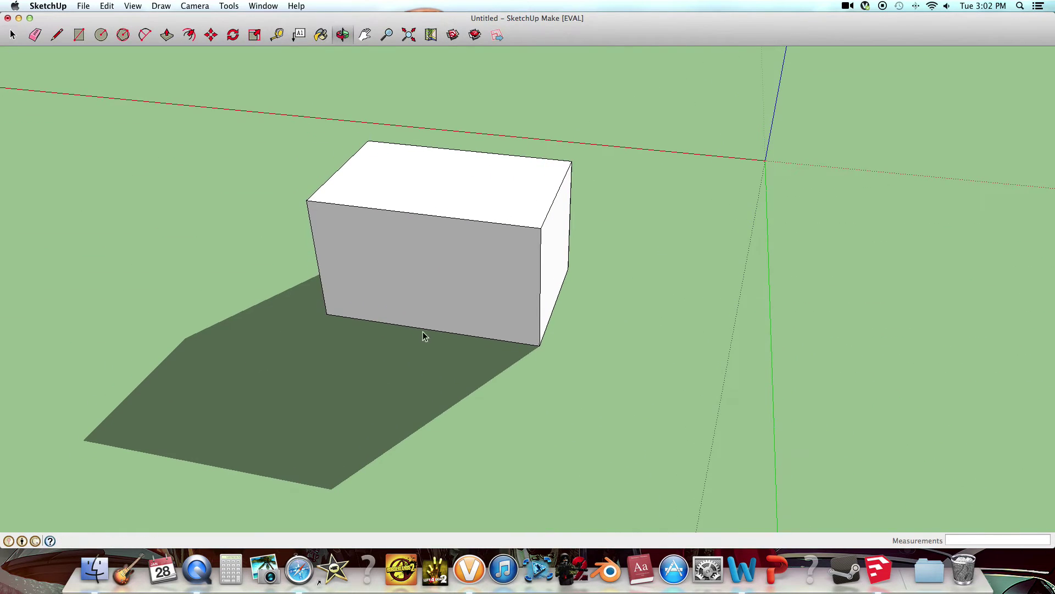
Step: Orbit the camera around the white box to see its top face from above
middle_click_drag(348, 374, 747, 405)
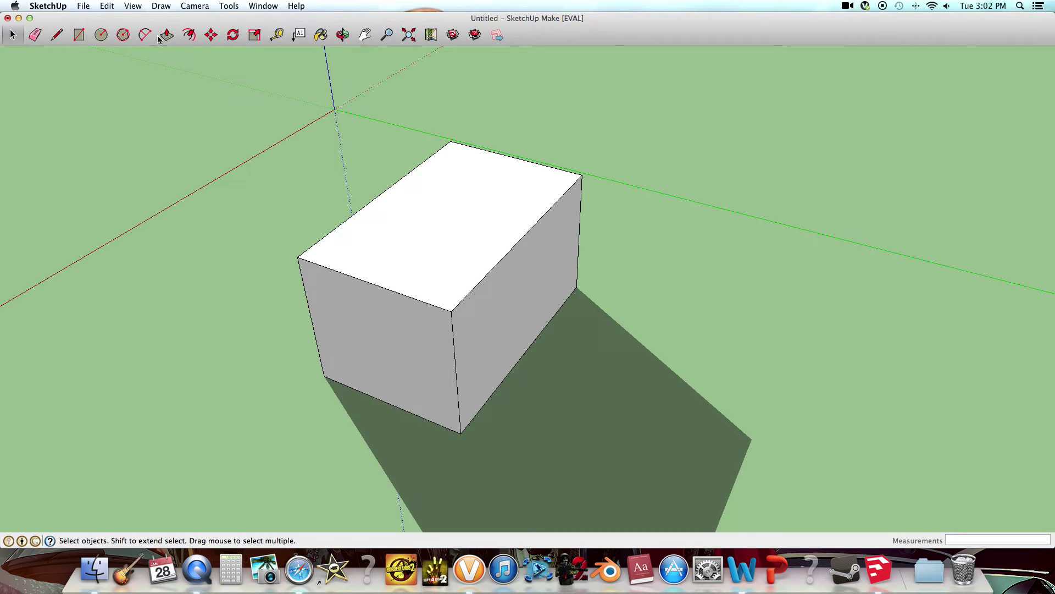
Step: Draw a circle on the box top and push/pull it up 5' 10 5/8" into a cylinder
left_click(102, 35)
left_click(446, 225)
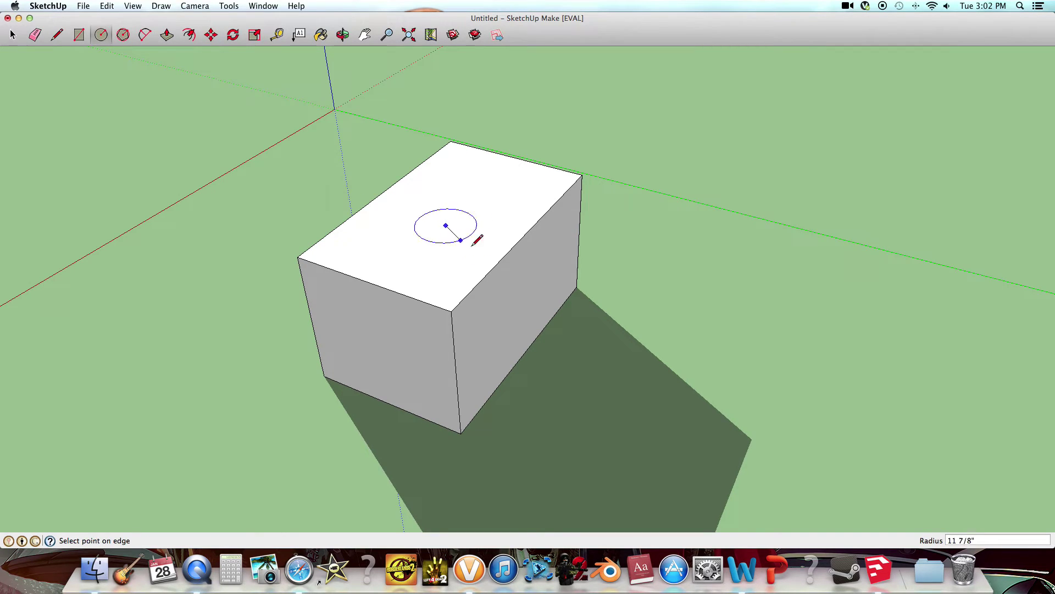
left_click(479, 226)
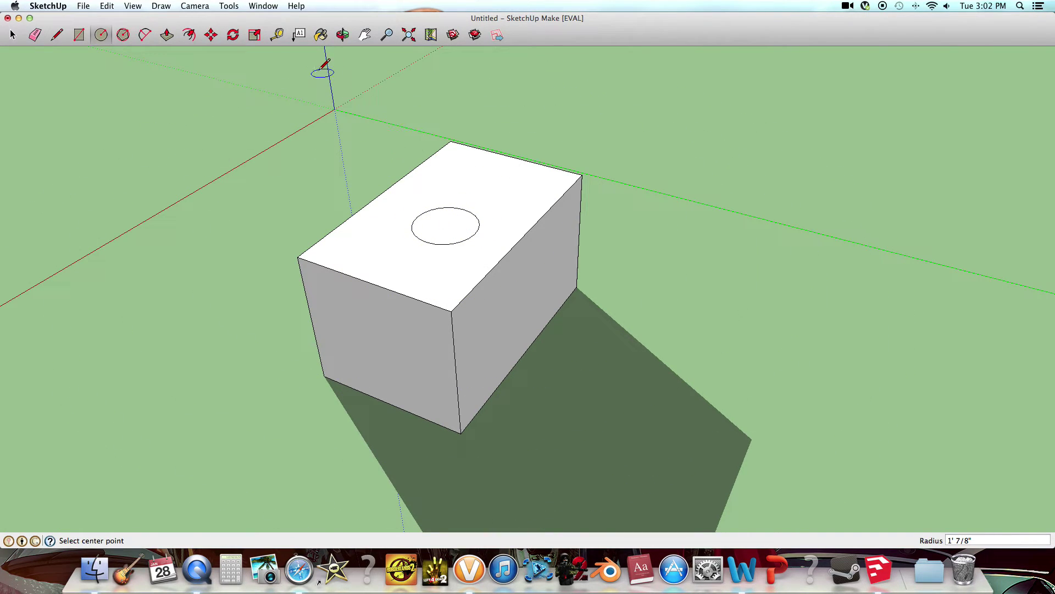
left_click(167, 35)
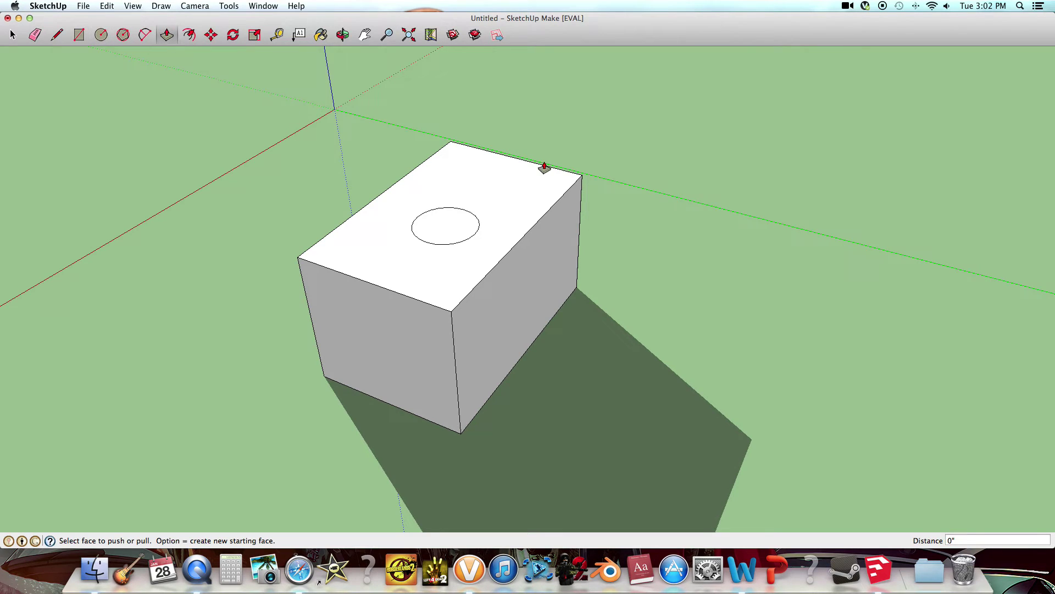
left_click_drag(479, 240, 506, 91)
middle_click_drag(506, 94, 726, 177)
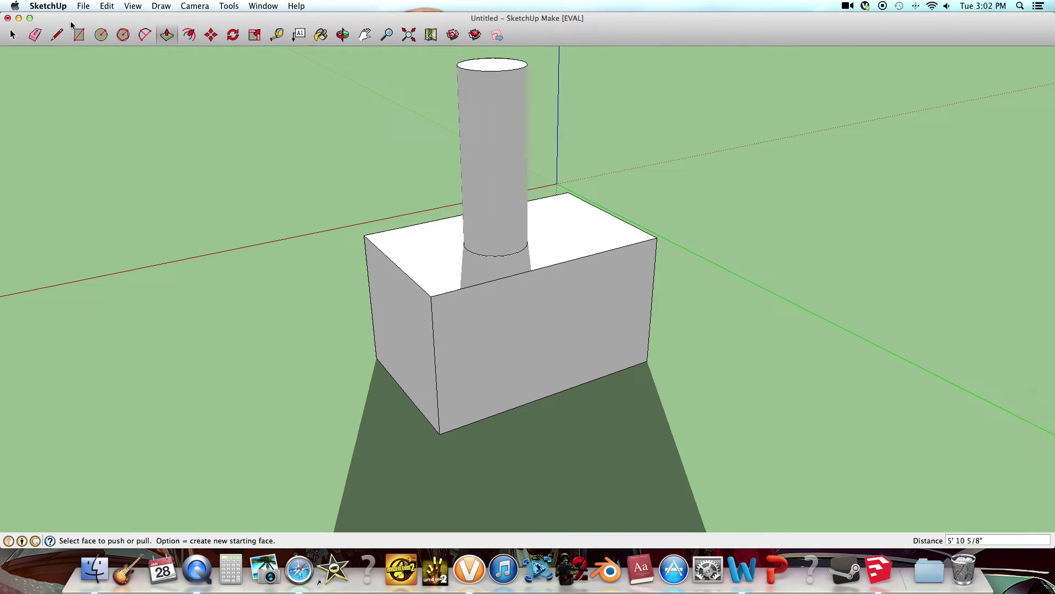
left_click(84, 6)
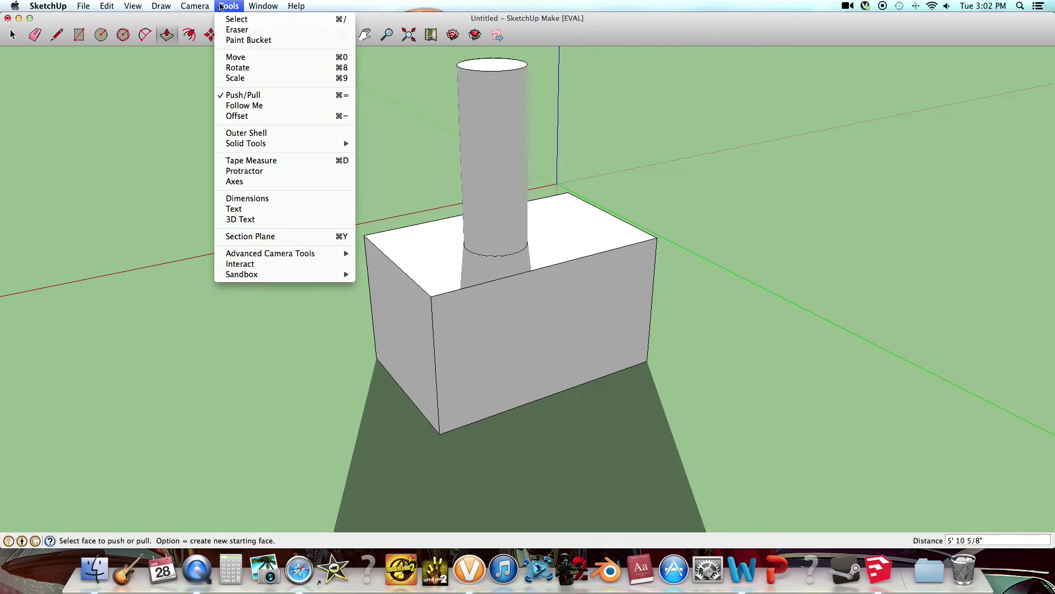
Step: Add Scene 1 from the current view, then orbit and add Scene 2
mouse_move(254, 5)
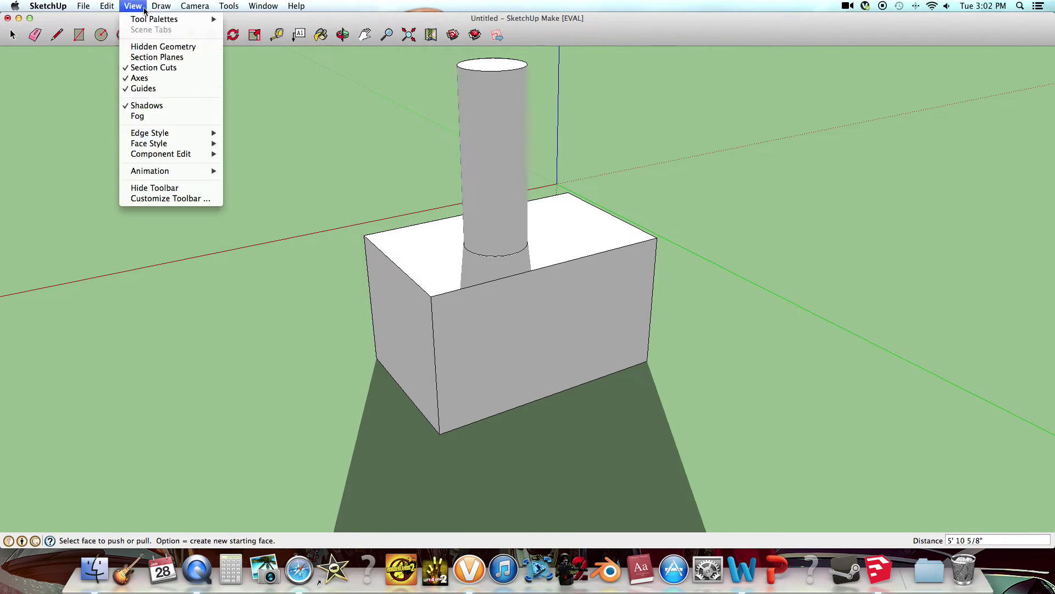
mouse_move(136, 174)
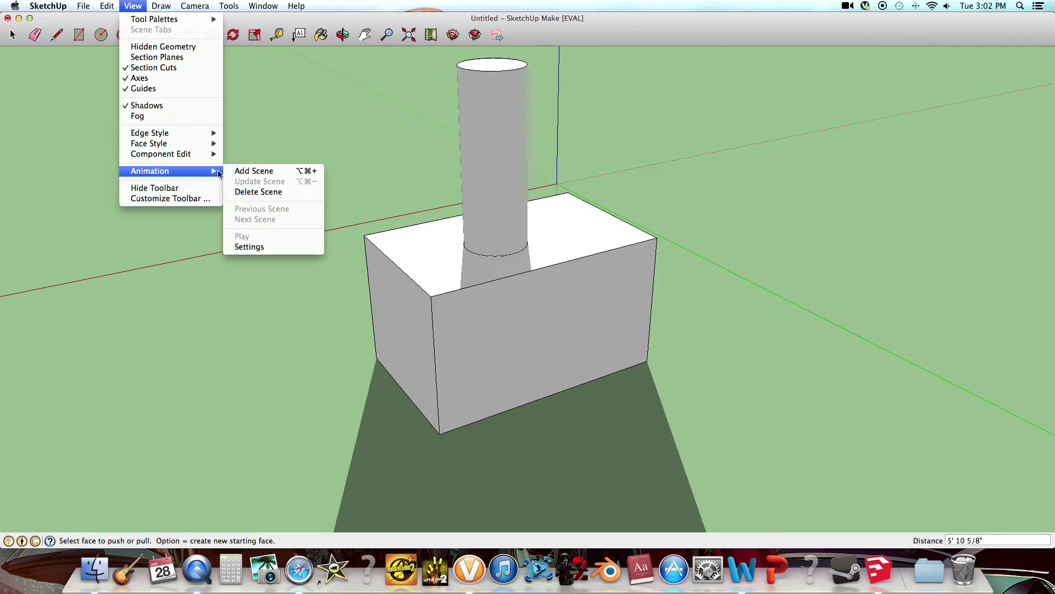
left_click(238, 171)
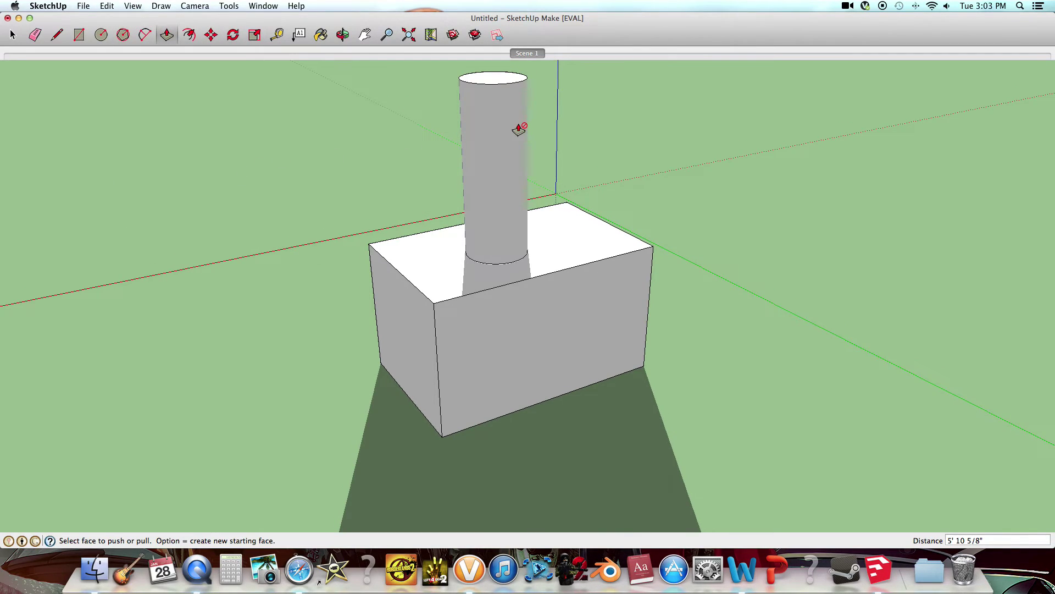
middle_click_drag(646, 89, 382, 98)
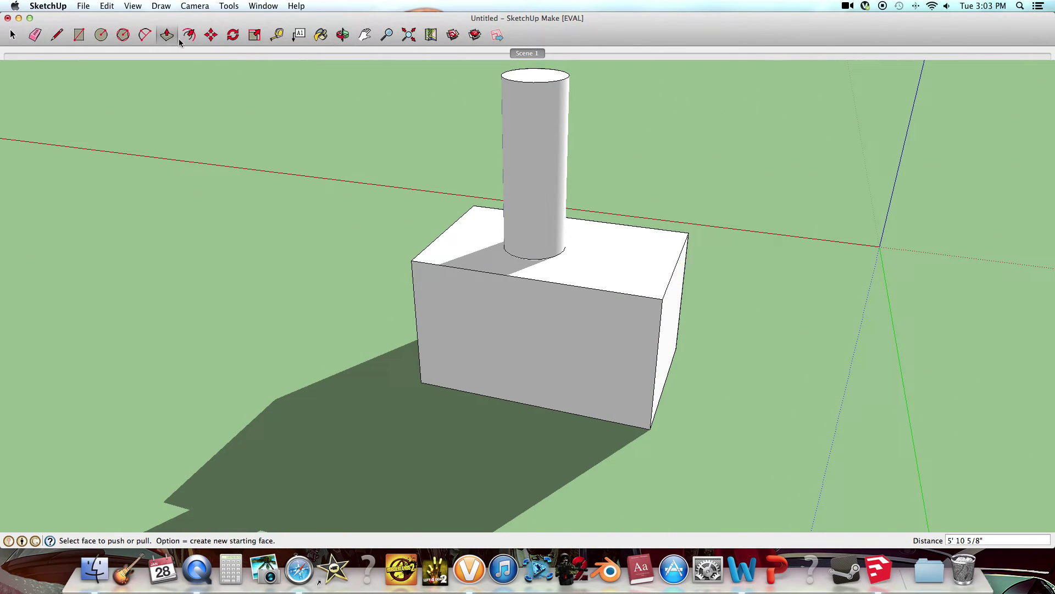
left_click(107, 6)
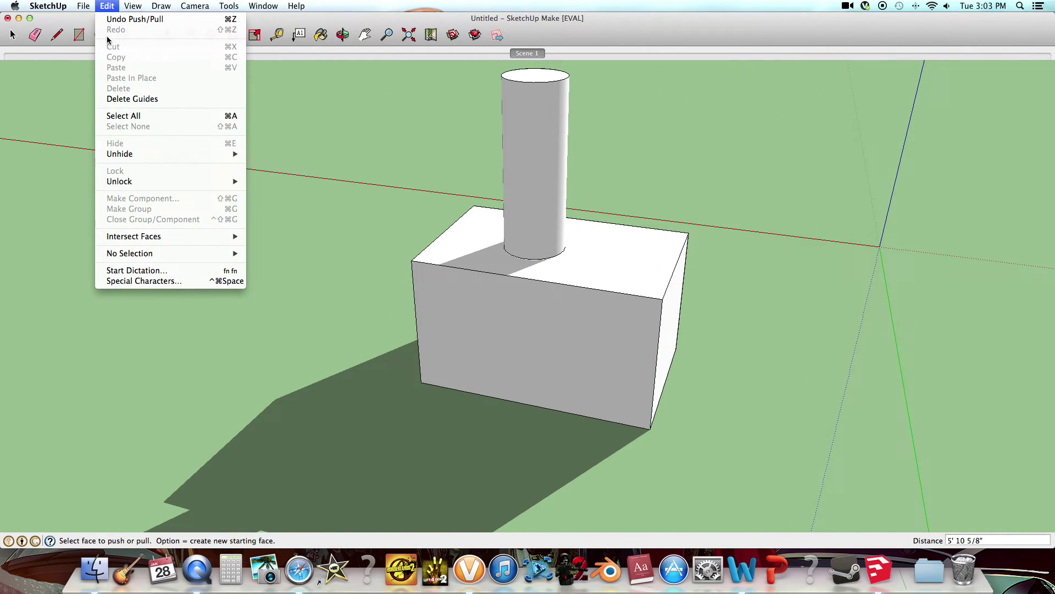
mouse_move(132, 6)
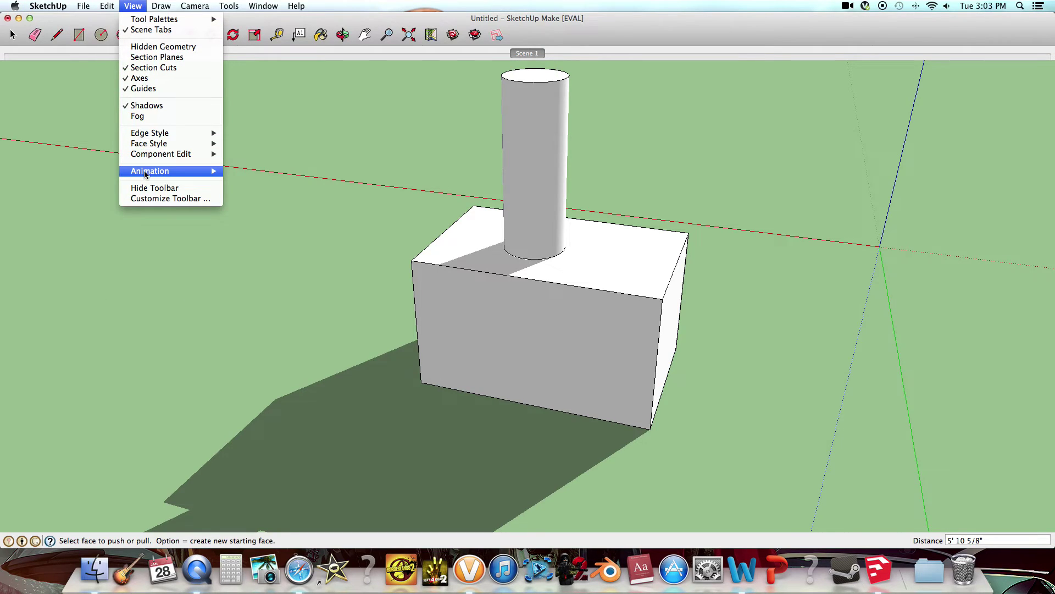
mouse_move(164, 171)
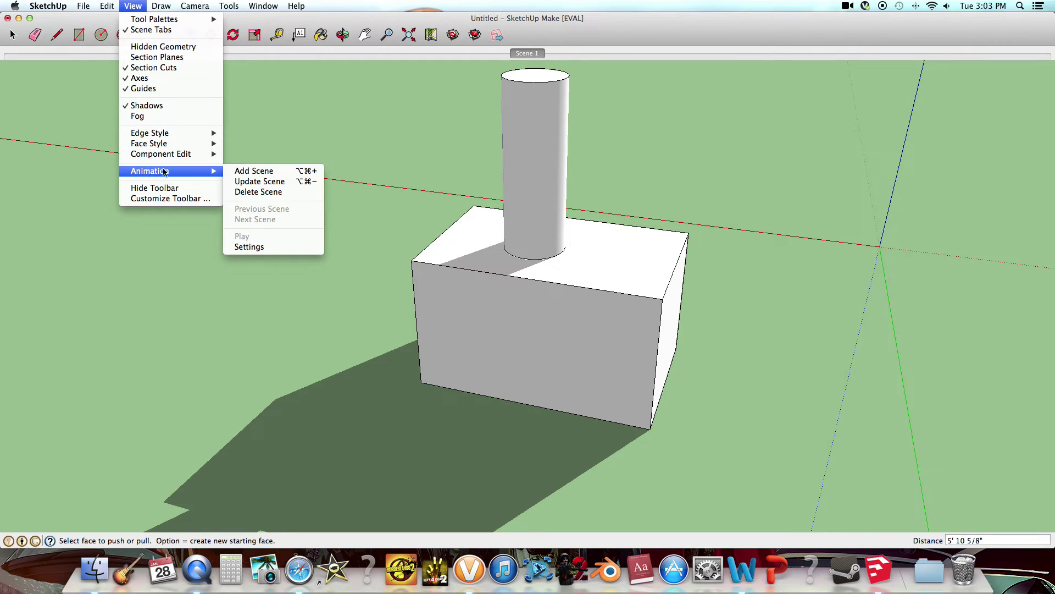
left_click(255, 172)
Step: Orbit to two more viewpoints, adding Scene 3 and Scene 4, then return to Scene 1
middle_click_drag(713, 148, 250, 132)
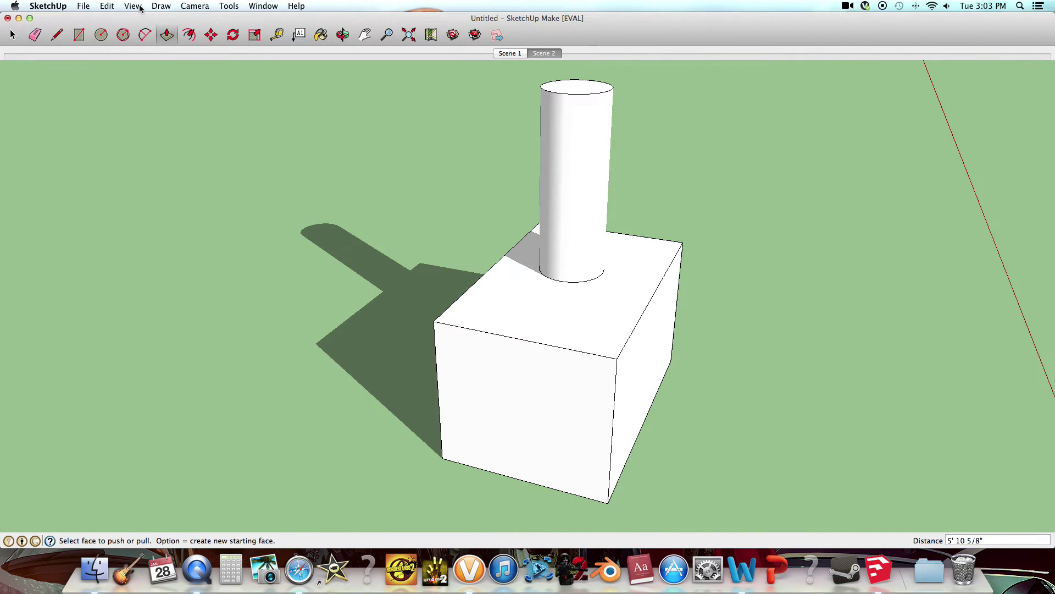
left_click(110, 6)
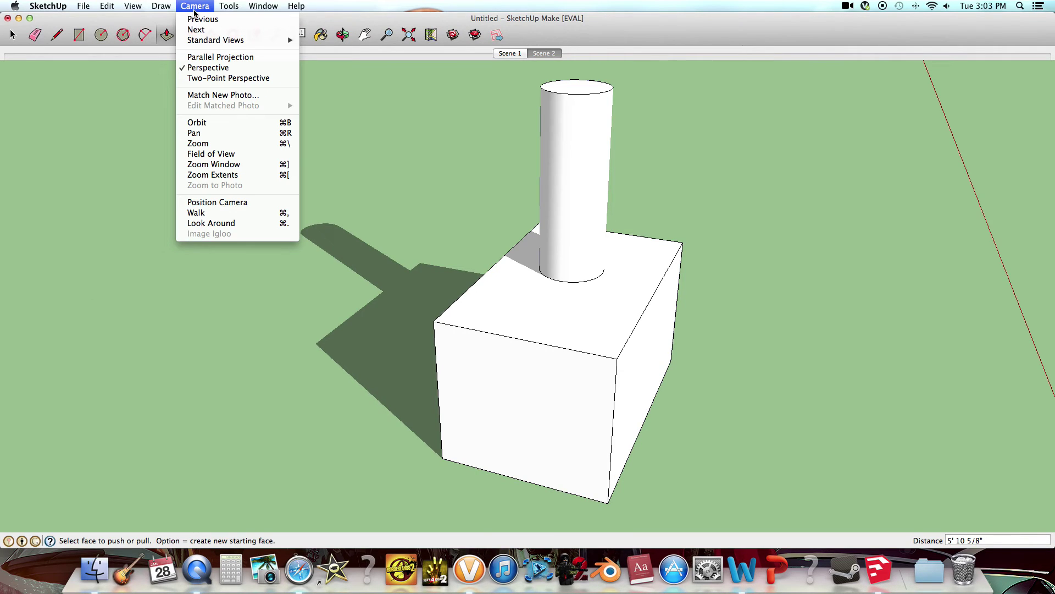
mouse_move(125, 10)
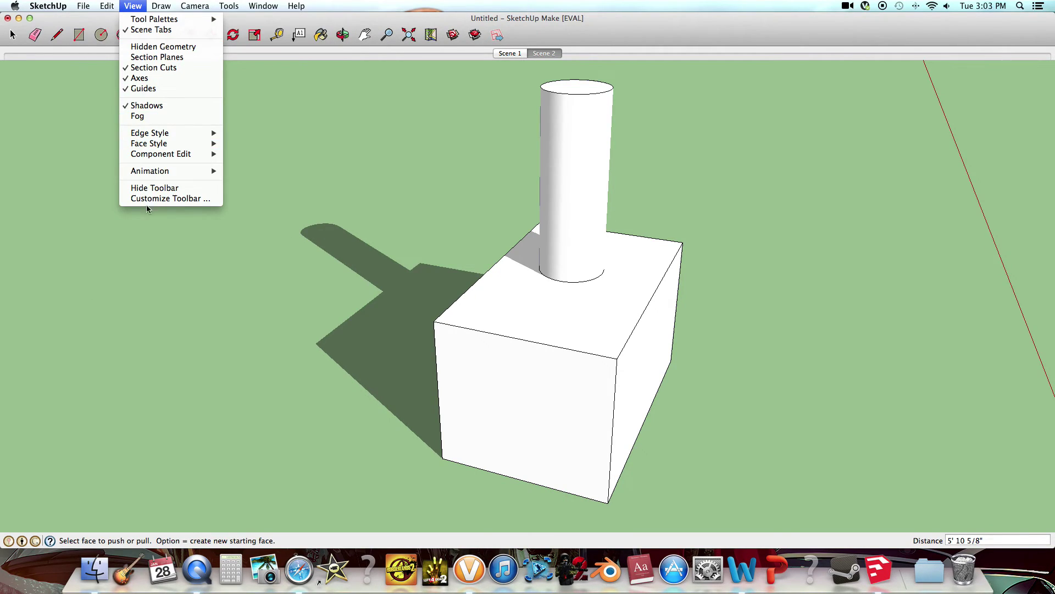
mouse_move(151, 171)
left_click(256, 172)
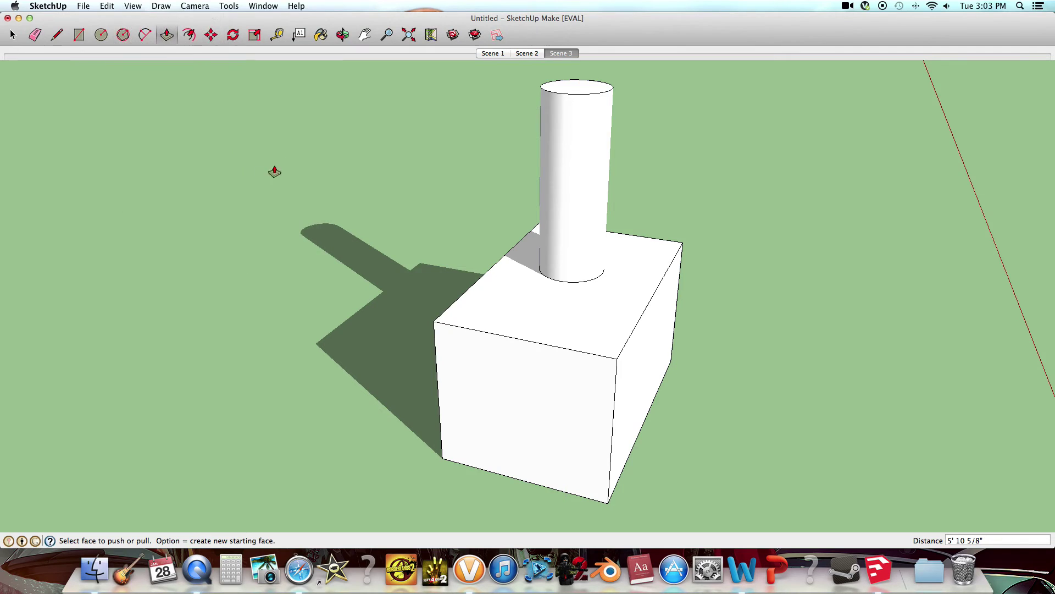
middle_click_drag(712, 177, 108, 188)
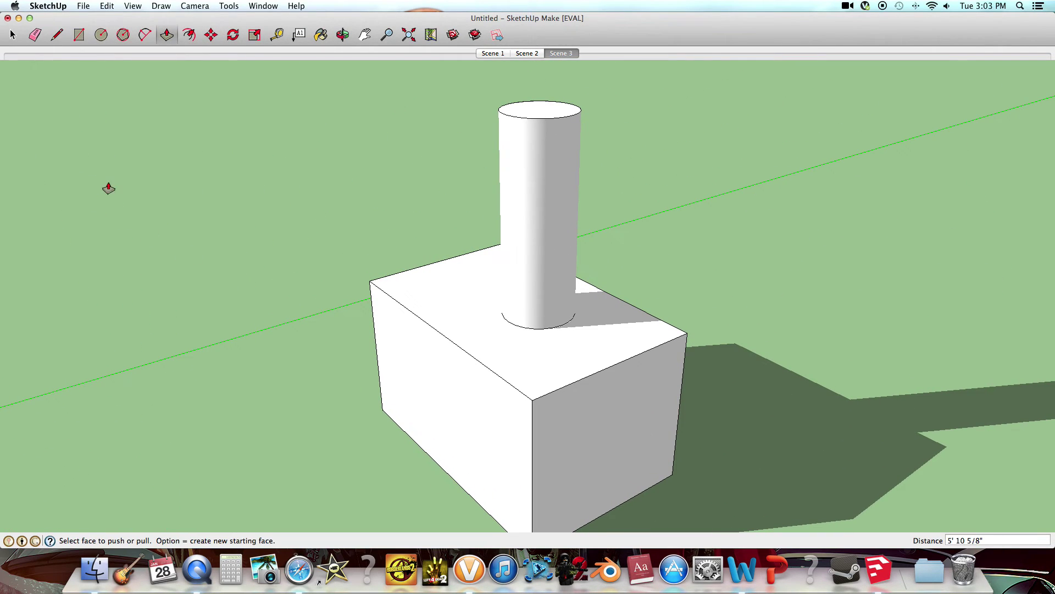
left_click(133, 9)
mouse_move(169, 174)
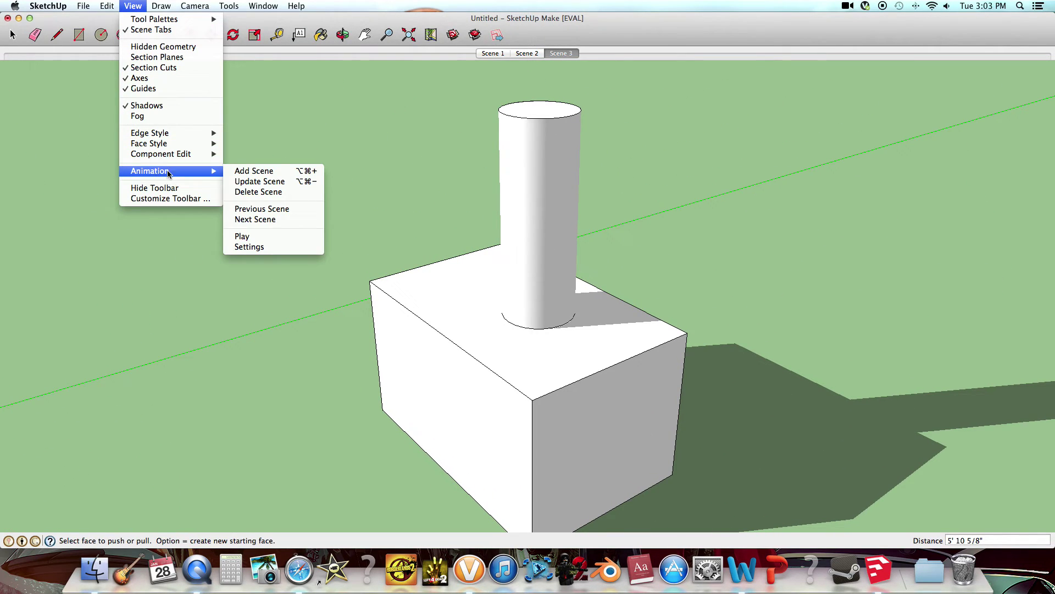
left_click(269, 173)
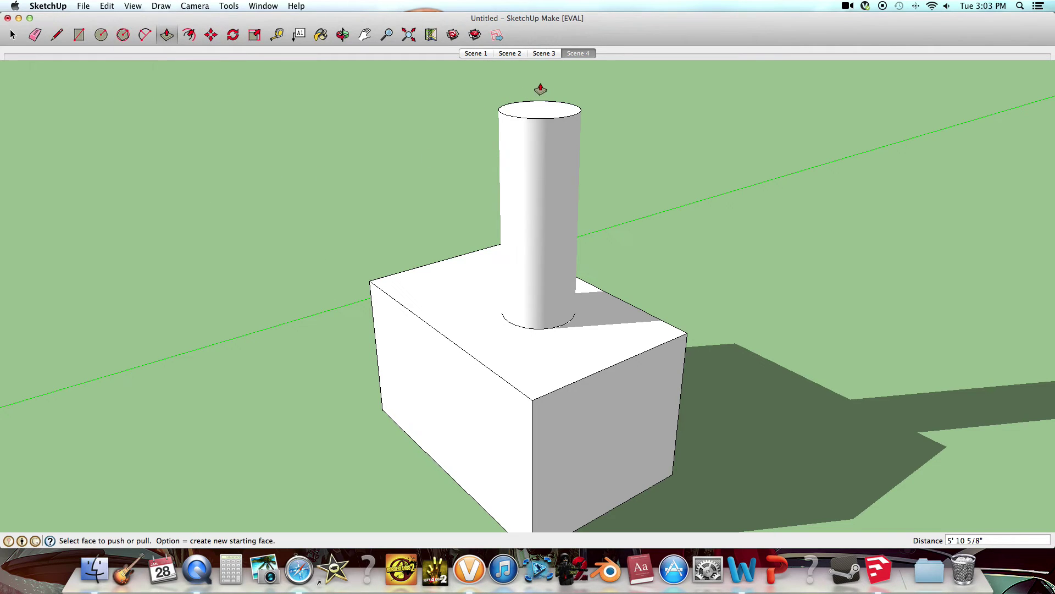
left_click(483, 57)
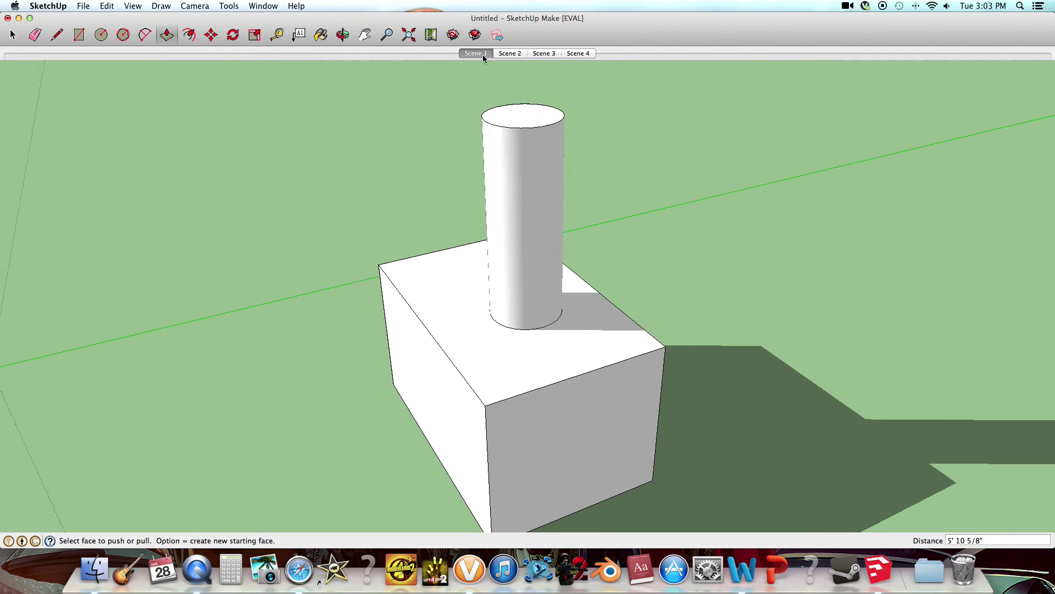
Step: Step through the Scene 2, Scene 3 and Scene 4 tabs, then orbit freely around the box and cylinder
left_click(511, 54)
left_click(544, 53)
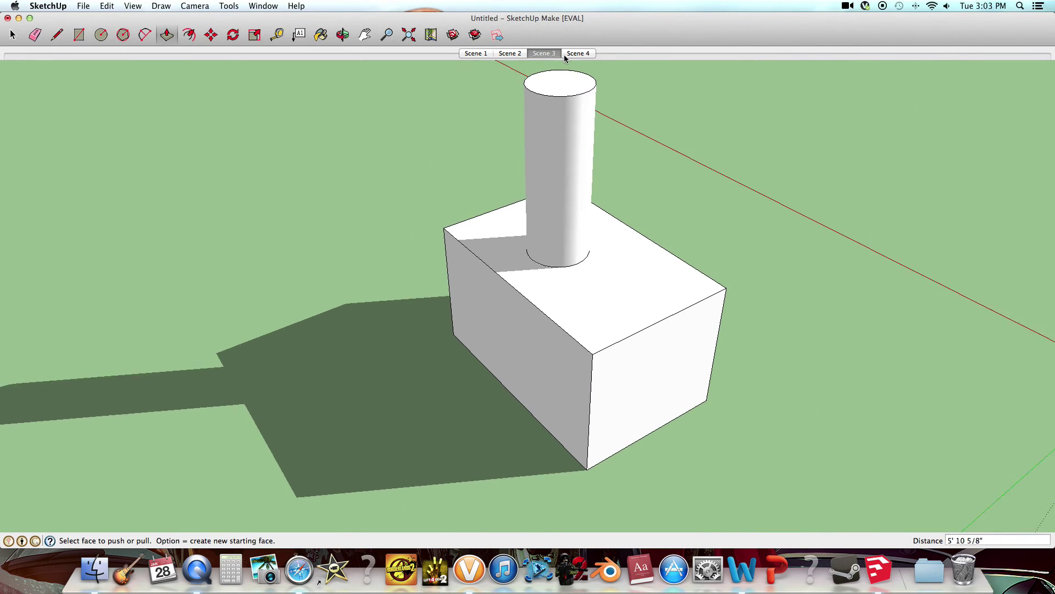
left_click(573, 53)
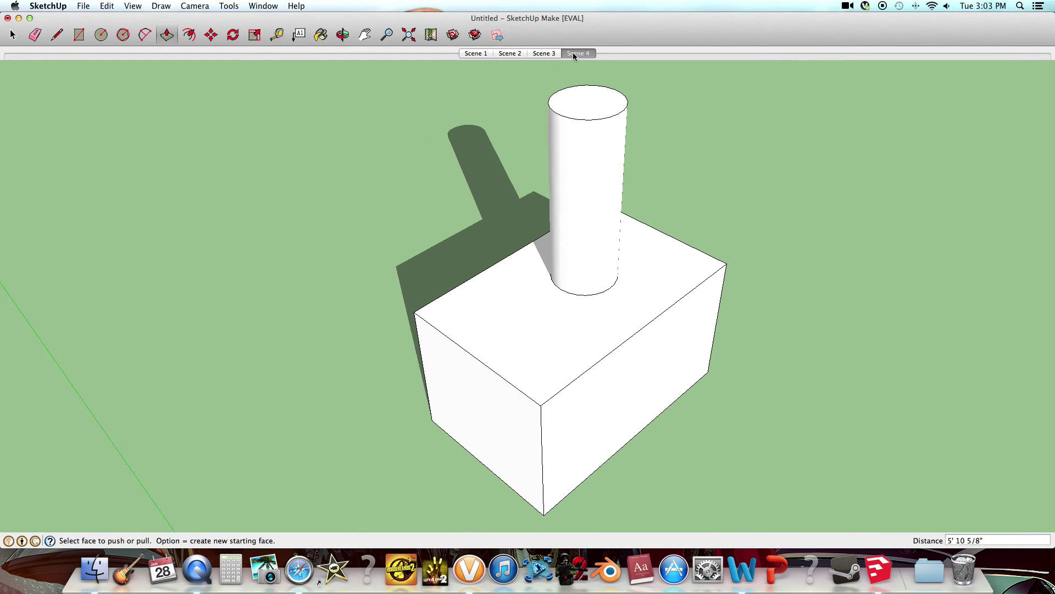
middle_click_drag(583, 146, 89, 185)
middle_click_drag(481, 248, 799, 134)
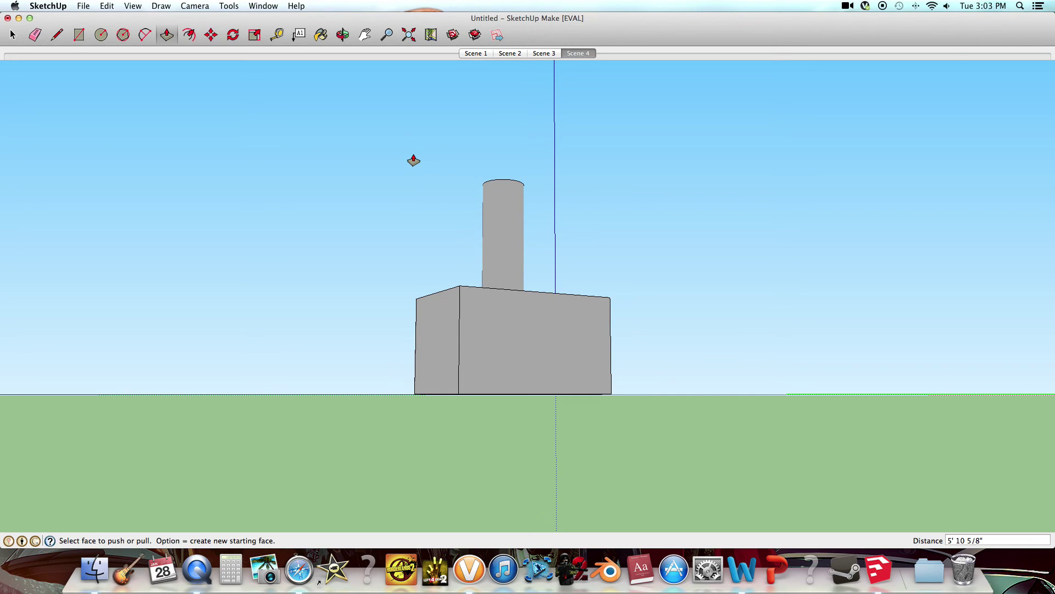
middle_click_drag(642, 212, 213, 305)
middle_click_drag(567, 253, 928, 289)
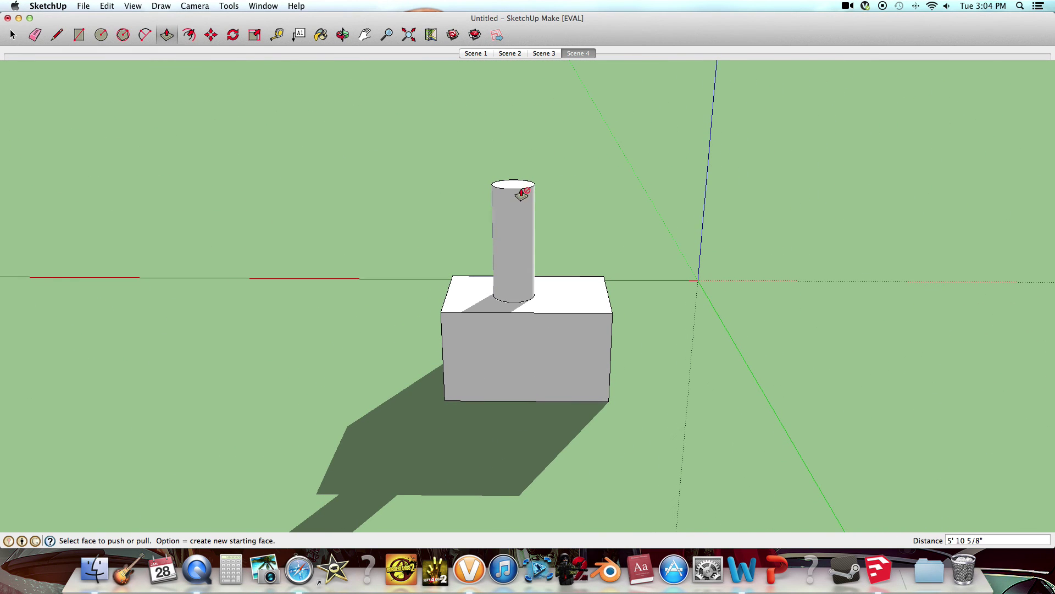